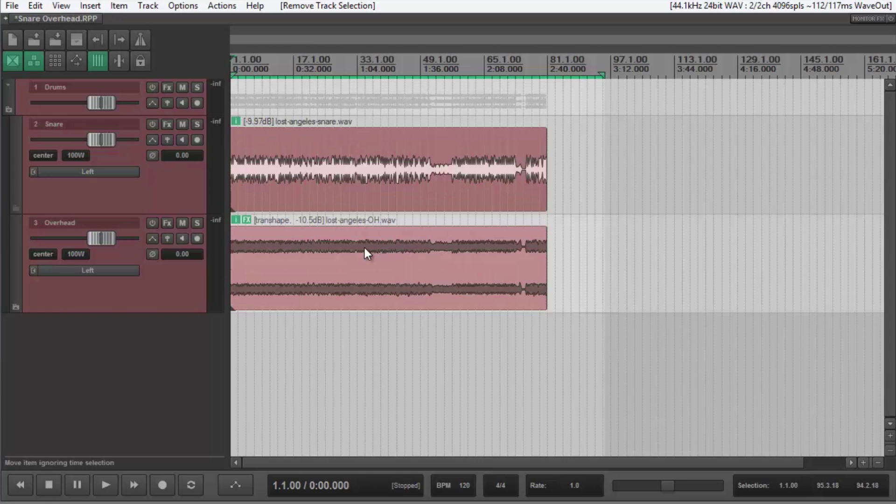
Step: Start playback, open the mixer, and add Peak Rider to the Overhead track
click(292, 172)
key(space)
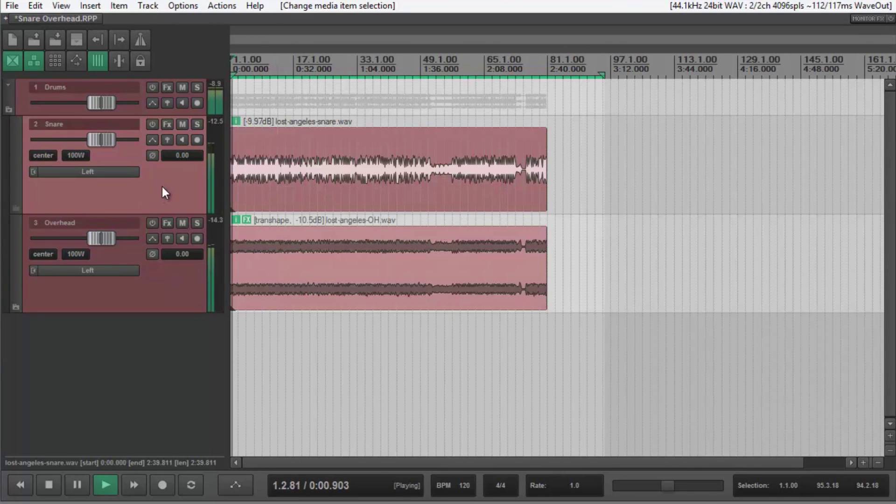
key(ctrl+m)
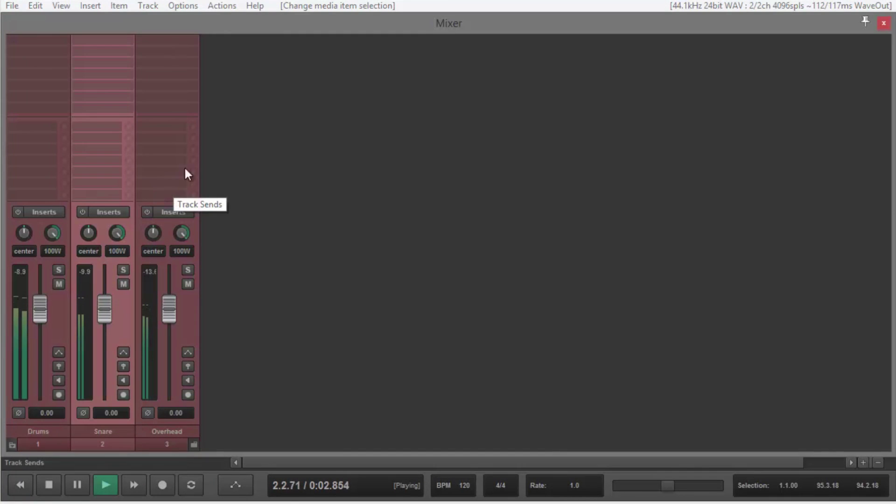
drag(679, 260, 158, 68)
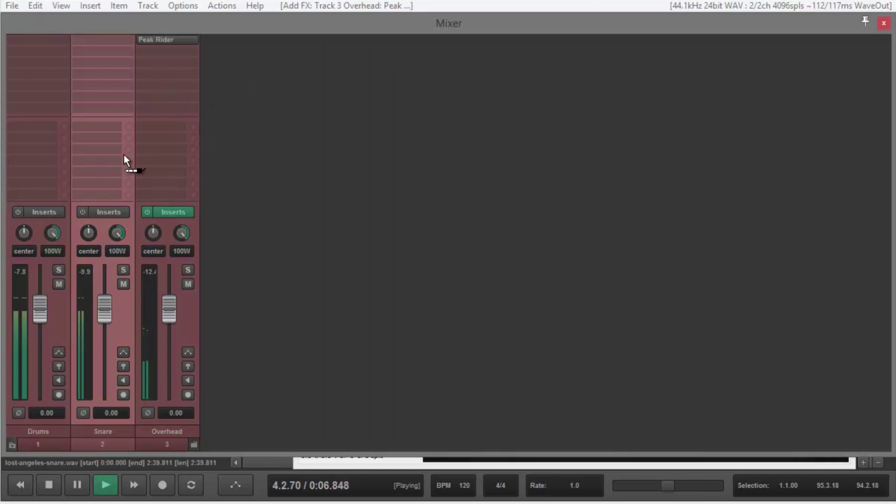
Step: Send Snare pre-fader (post-FX) into Overhead's channels 3/4, then solo Overhead
drag(124, 155, 154, 154)
click(105, 126)
click(218, 202)
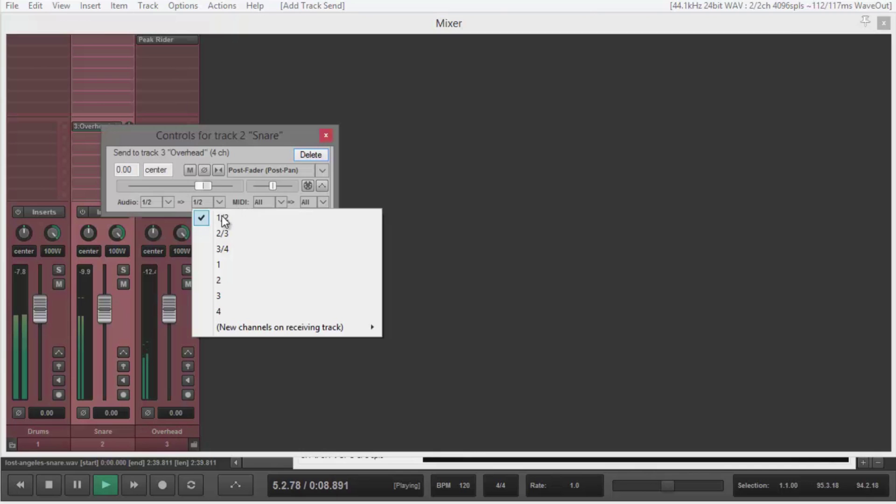
click(222, 249)
click(239, 170)
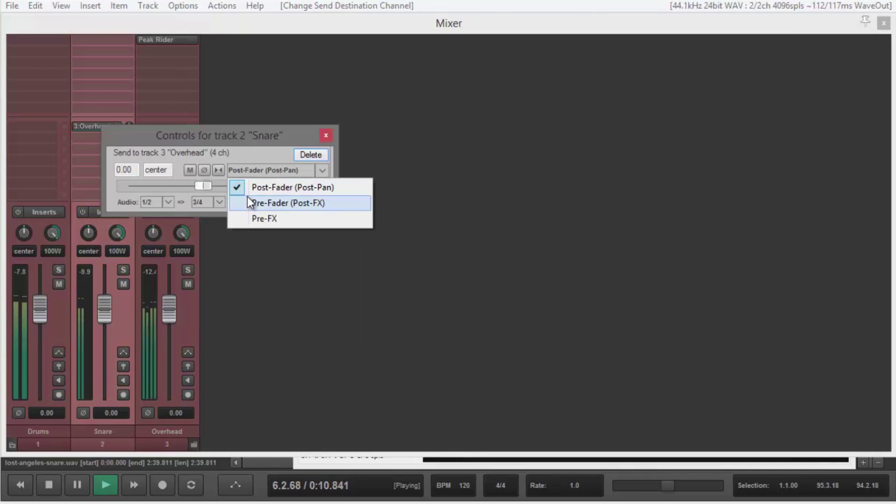
click(261, 203)
click(325, 135)
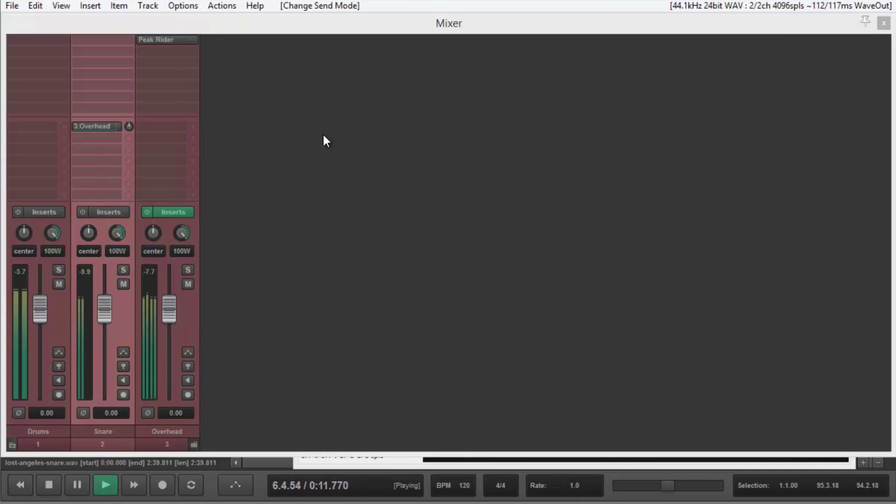
click(187, 269)
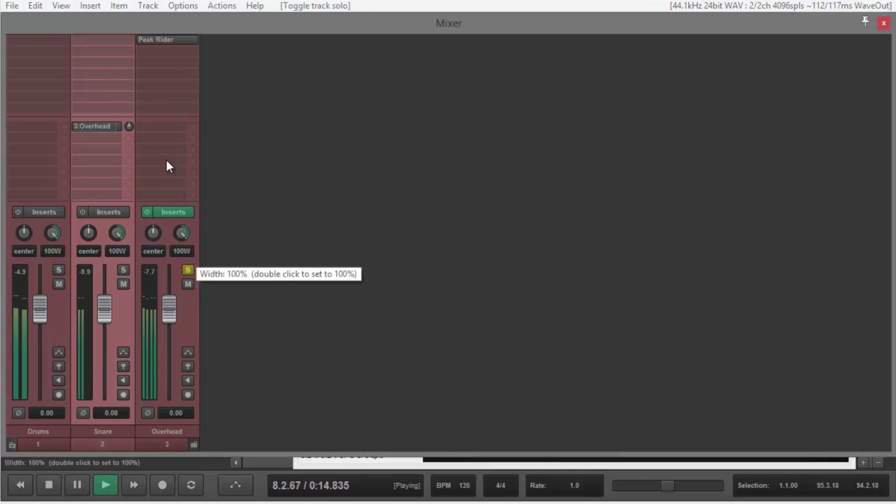
click(154, 39)
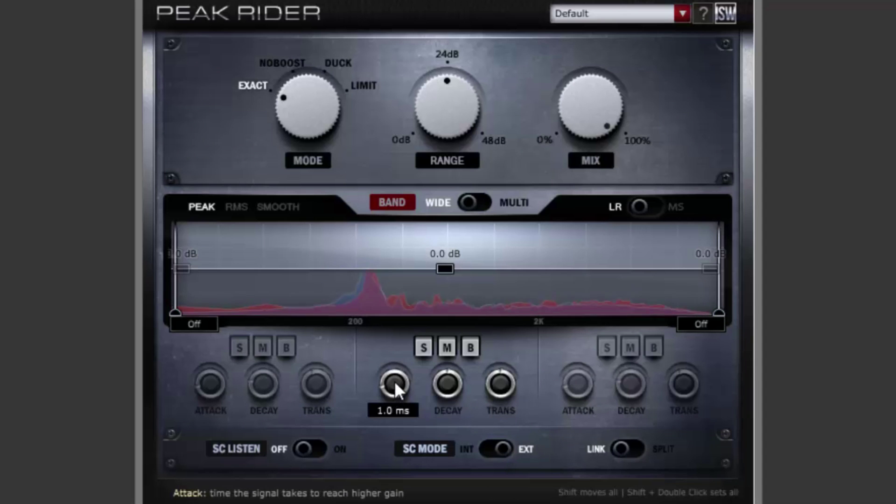
mouse_move(450, 382)
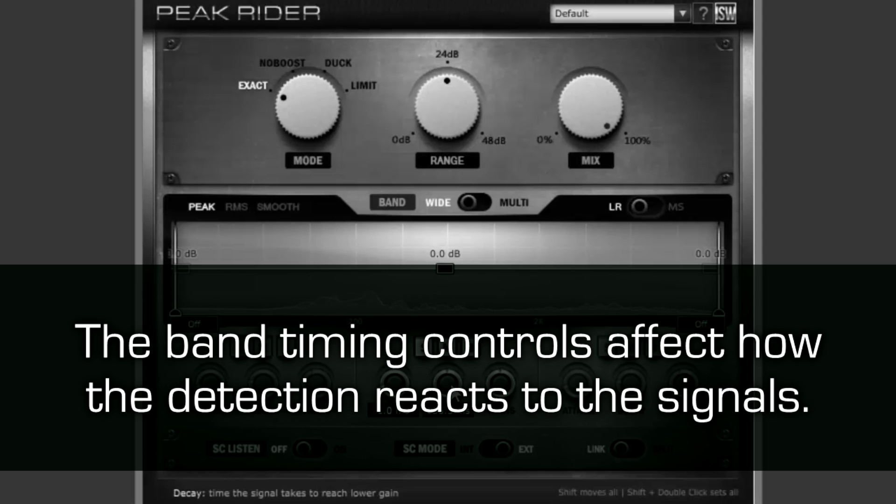
Step: Try a 313.1 ms decay and a 28.7 ms transient on the middle band
drag(449, 389, 408, 382)
mouse_move(505, 388)
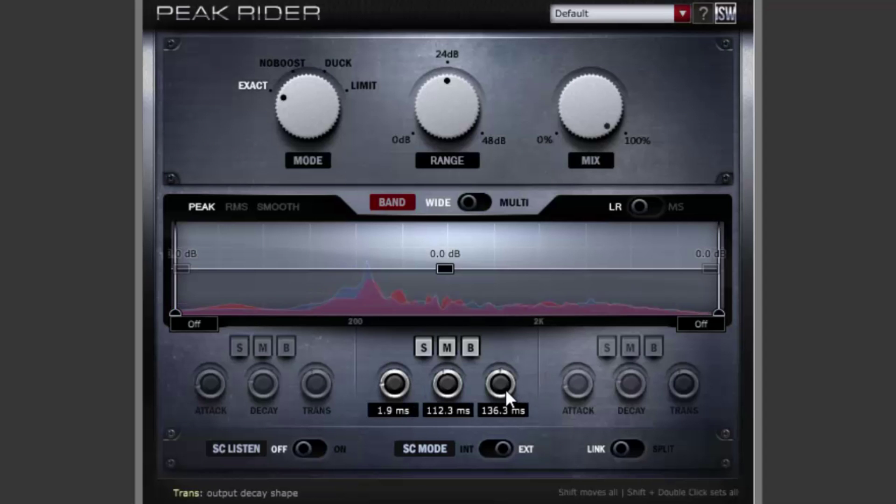
drag(505, 388, 519, 402)
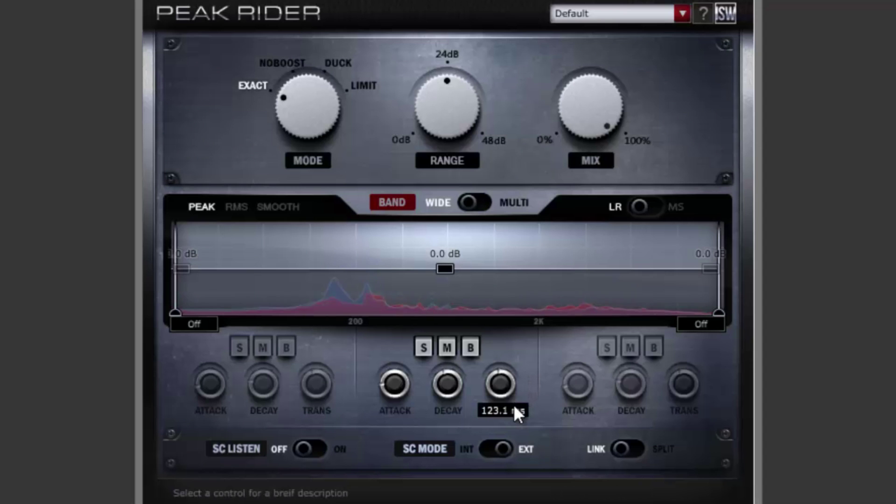
Step: Reset the middle band's transient and decay to default, then push the decay above default
double_click(501, 388)
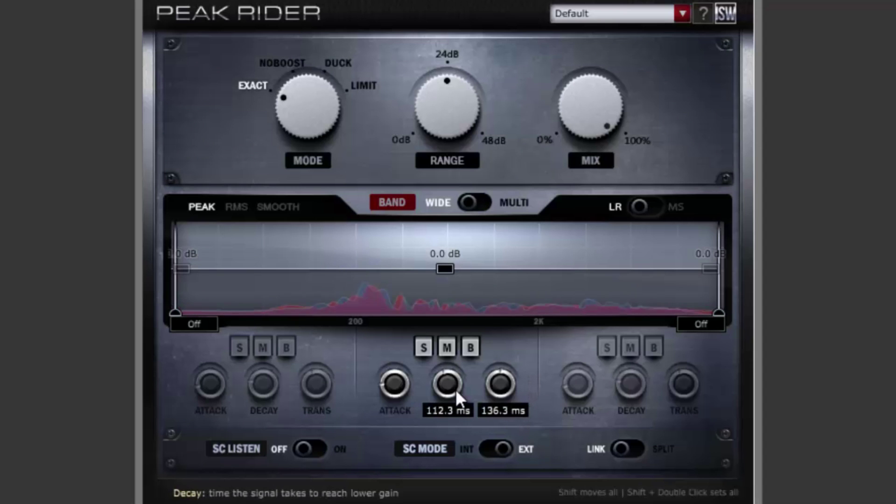
double_click(455, 388)
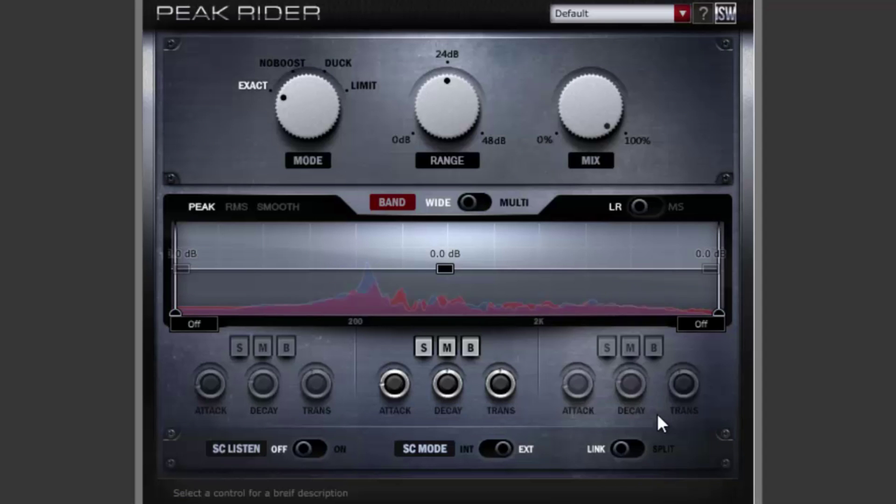
drag(456, 384, 510, 429)
Step: Reset the middle band's decay and transient to 136.3 ms and raise Range to 48.0 dB
double_click(448, 380)
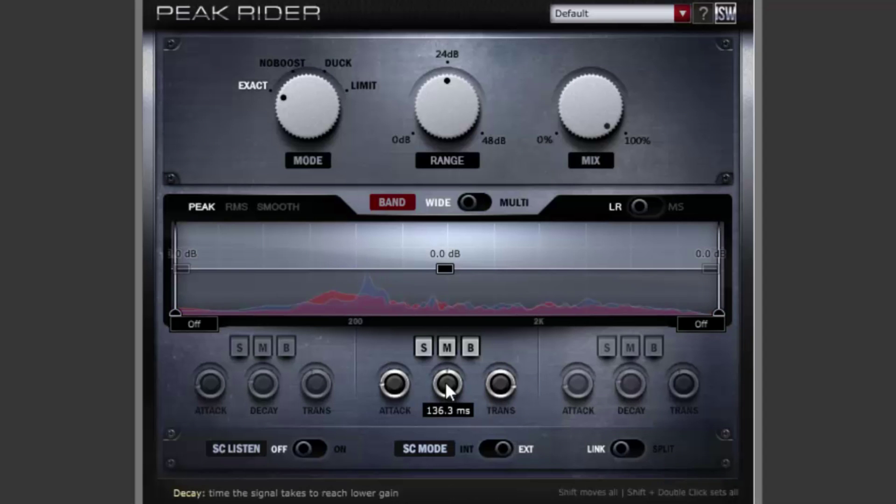
double_click(512, 380)
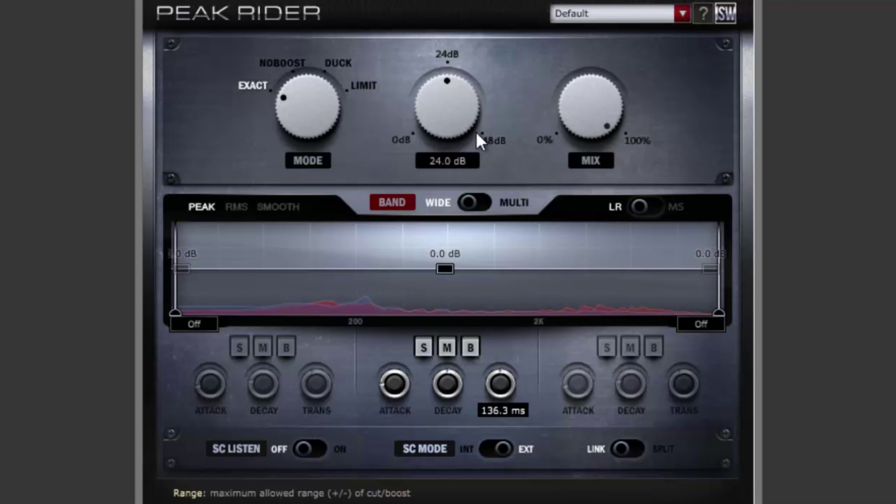
drag(475, 131, 492, 4)
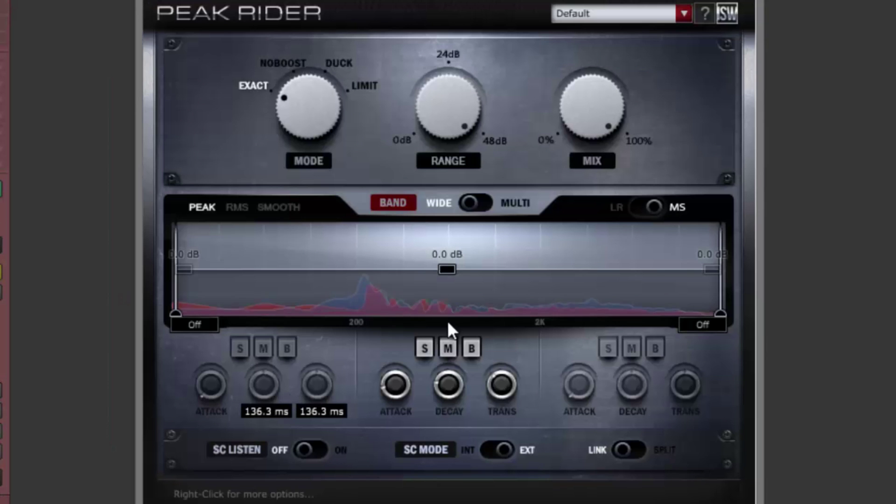
Step: Switch to MULTI three-band mode (200 Hz, 2.50 k crossovers), solo then unsolo the middle band, and mute it
click(474, 198)
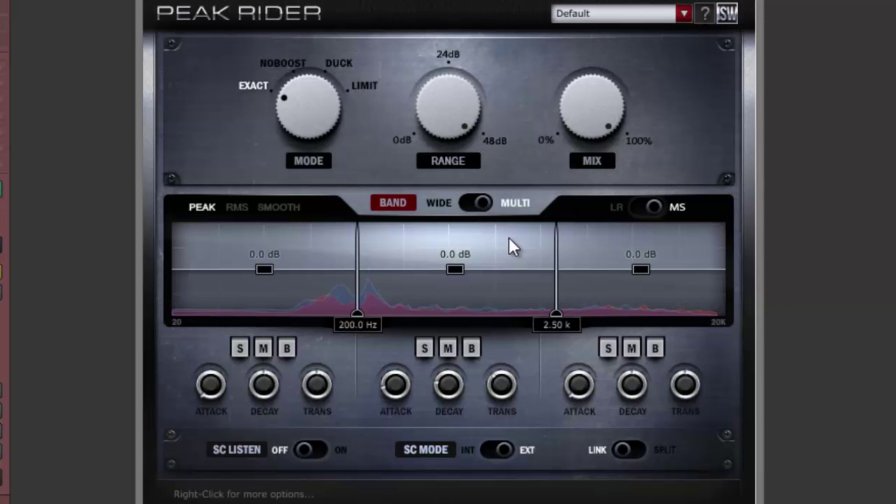
mouse_move(644, 417)
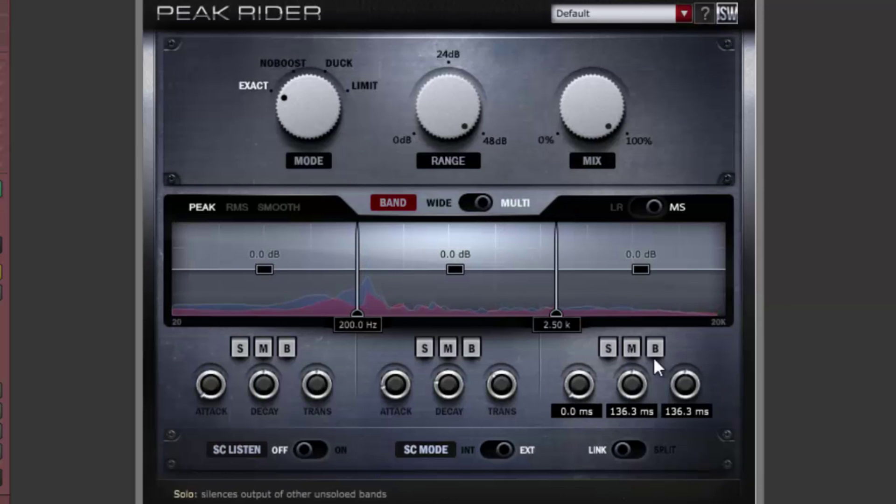
mouse_move(197, 384)
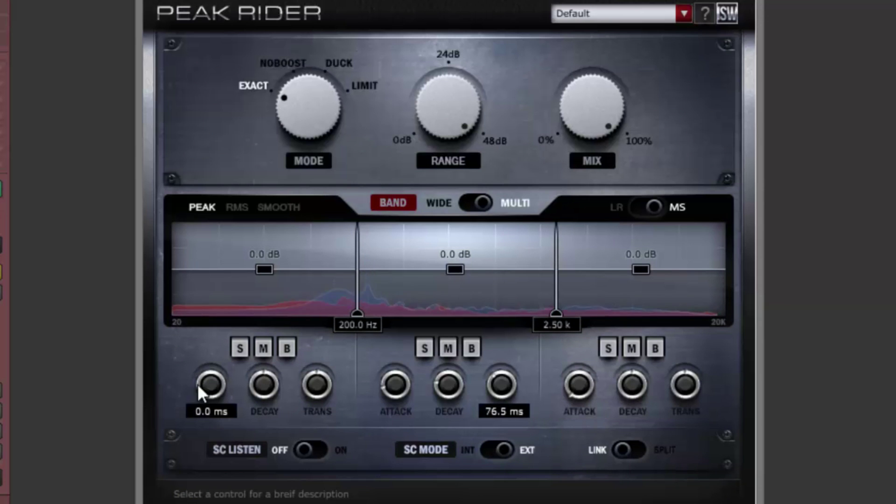
mouse_move(248, 389)
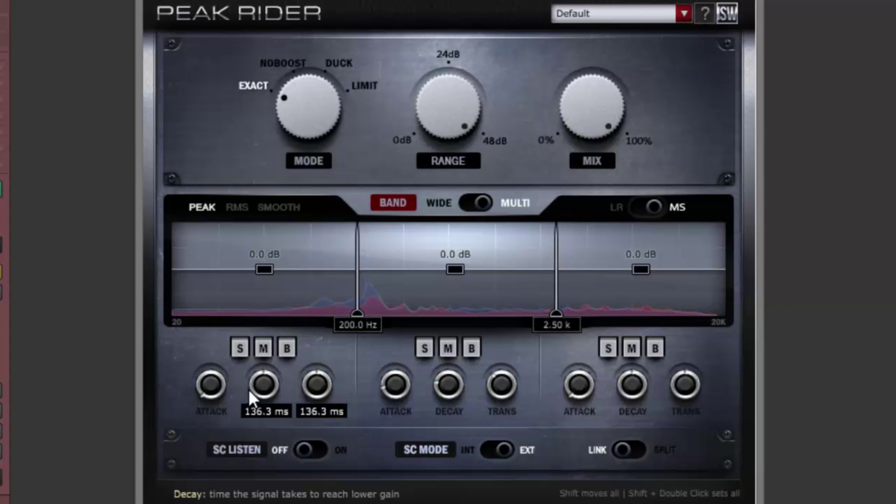
click(425, 348)
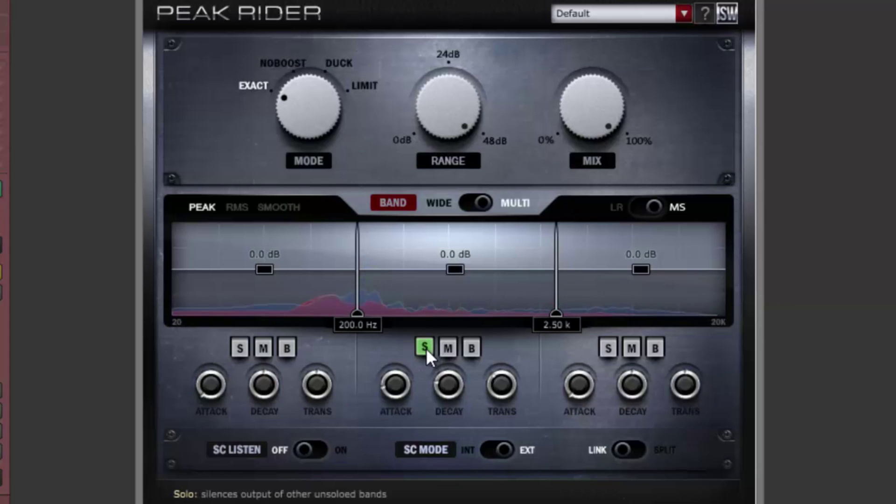
click(424, 348)
click(450, 348)
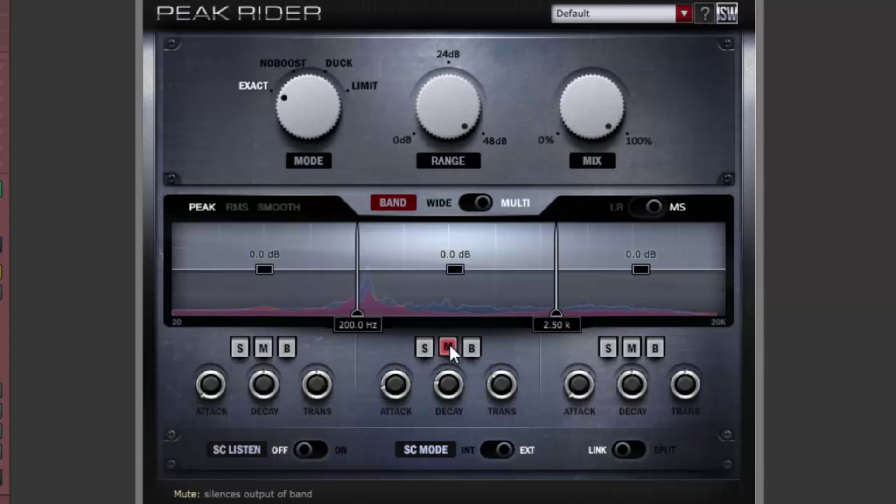
Step: Unmute the middle band, toggle its bypass on and off, and set MODE to DUCK
click(449, 348)
click(470, 348)
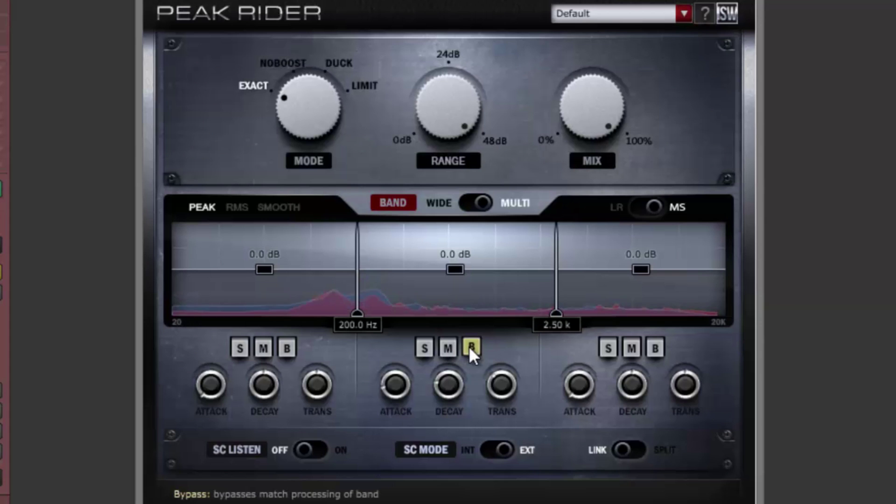
click(470, 348)
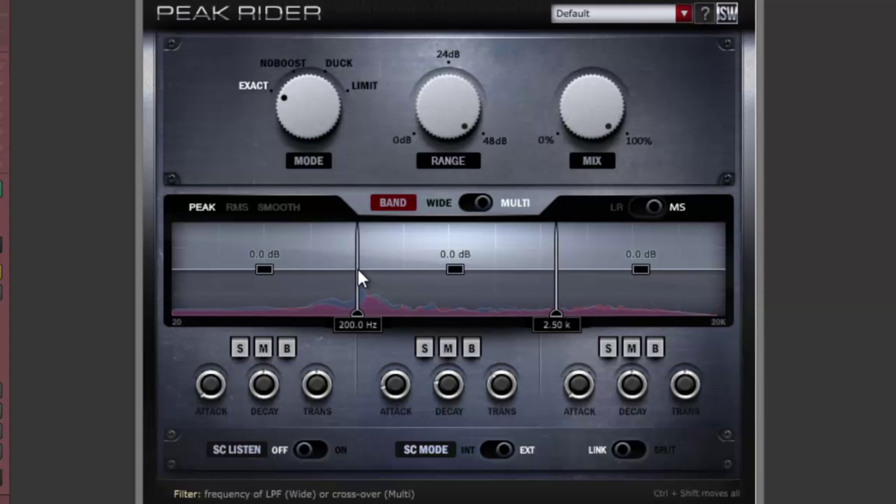
click(340, 62)
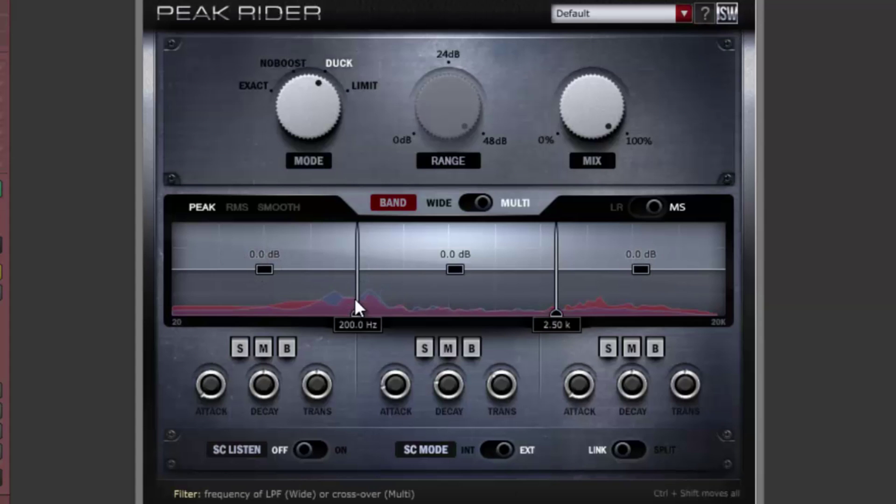
Step: Move the crossovers to 150.5 Hz and 1.86 k
drag(354, 298, 361, 298)
drag(559, 302, 530, 310)
drag(356, 304, 334, 308)
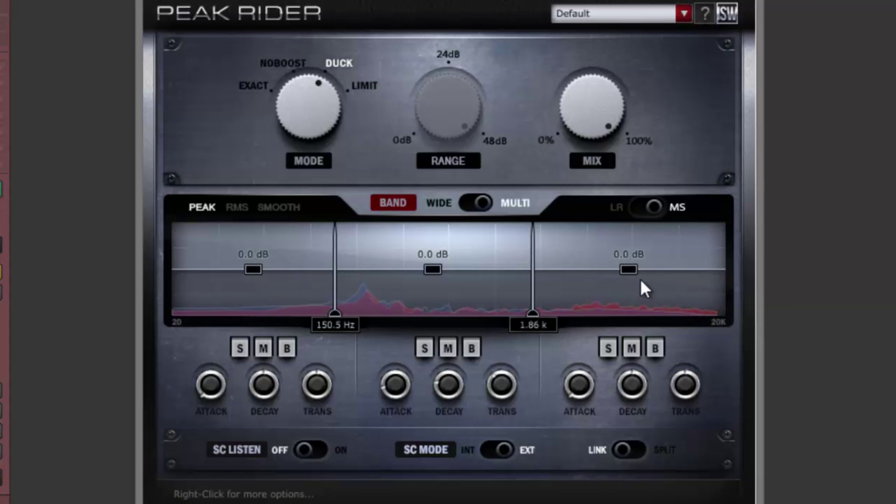
Step: Try boosting and cutting the high and mid band gains, then reset the mid band to 0.0 dB
drag(629, 270, 630, 214)
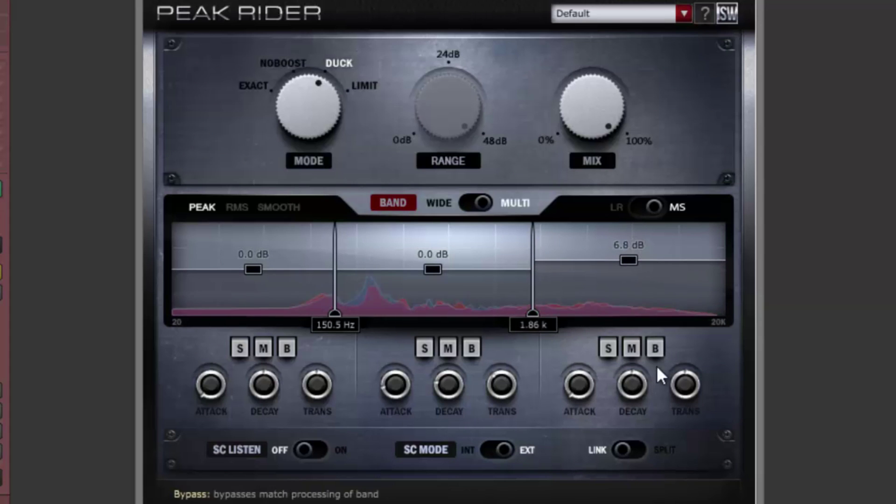
drag(626, 261, 626, 410)
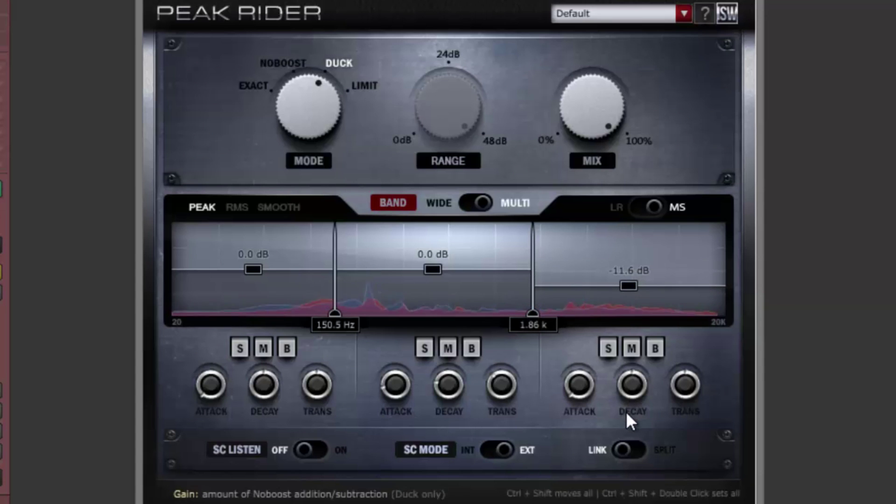
drag(626, 390, 630, 267)
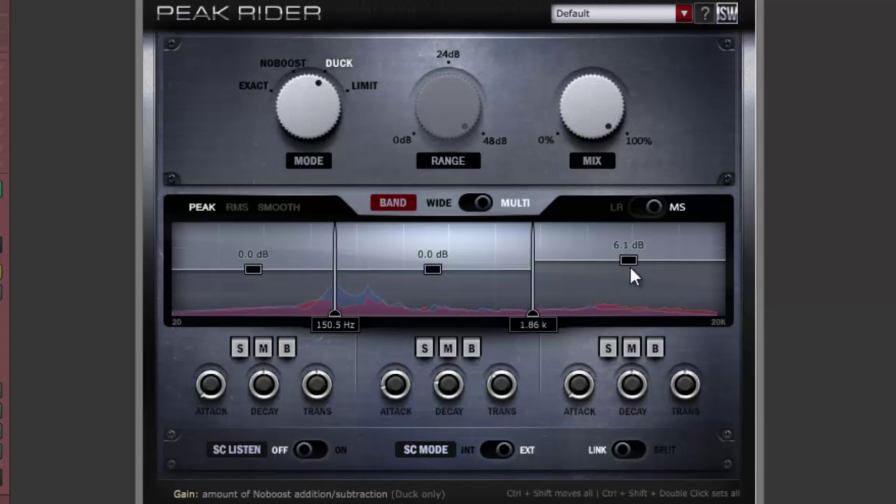
drag(433, 269, 440, 230)
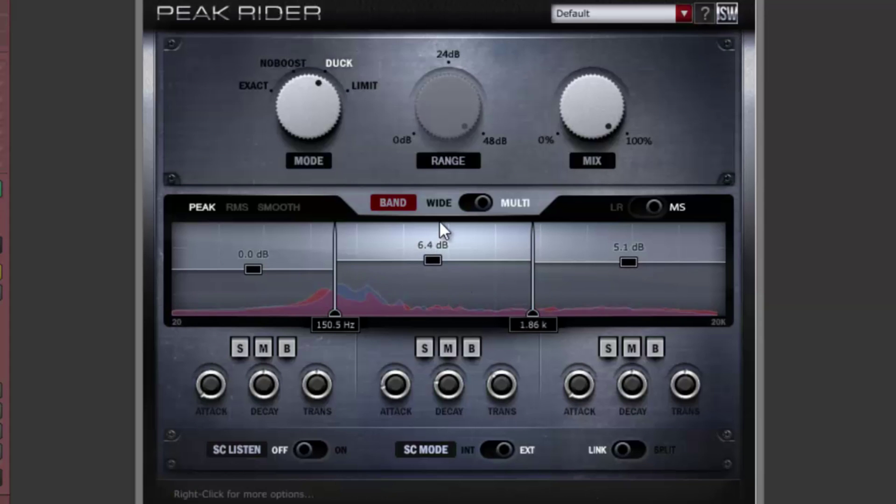
drag(432, 260, 430, 279)
double_click(430, 275)
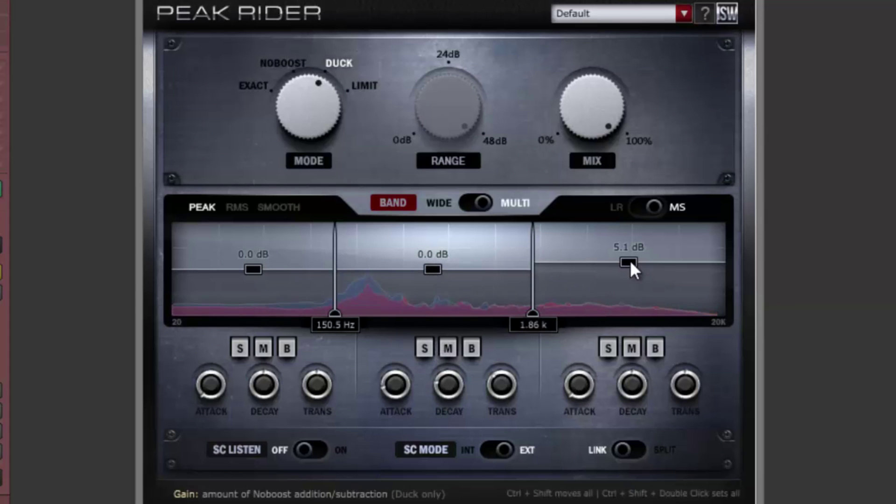
Step: Shorten the high band's decay and duck its gain to -14.0 dB
mouse_move(629, 262)
mouse_down()
mouse_move(631, 235)
mouse_move(628, 245)
mouse_up()
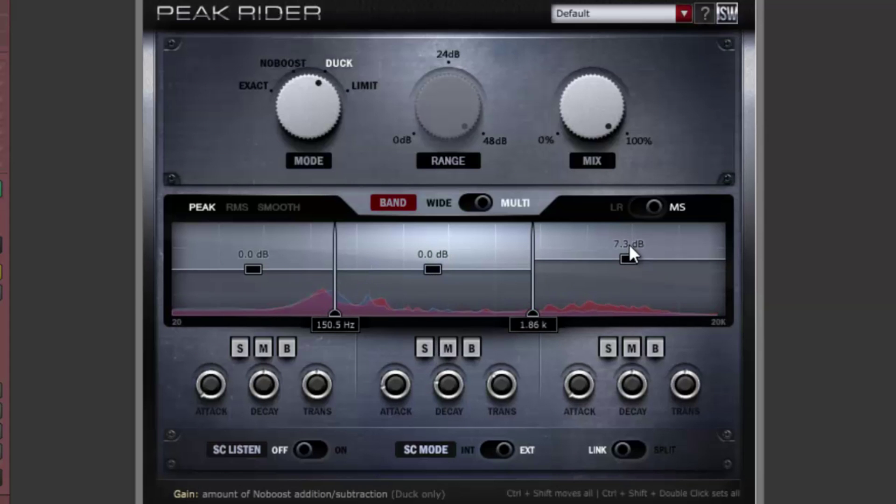
mouse_move(637, 387)
drag(636, 386, 625, 441)
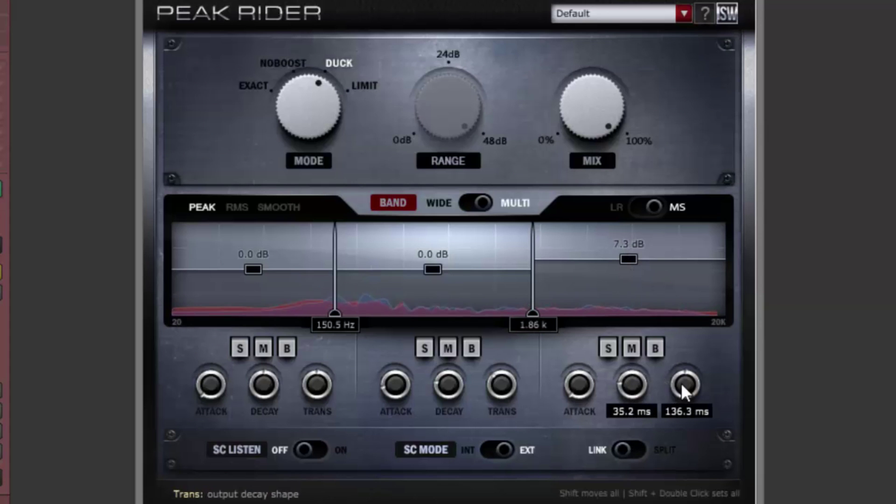
drag(681, 382, 638, 379)
drag(626, 260, 621, 435)
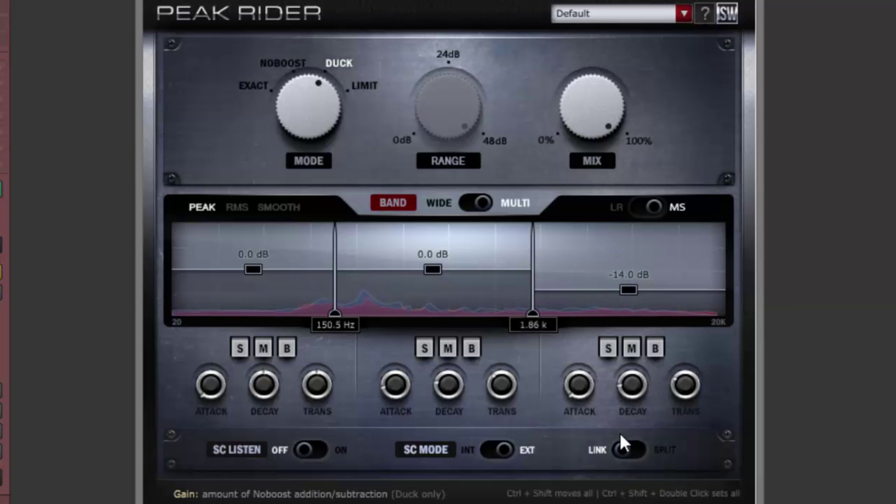
Step: Reset the high band, set LINK to SPLIT, pan the Snare send 100%R, and duck the mid band to -20 dB
double_click(628, 289)
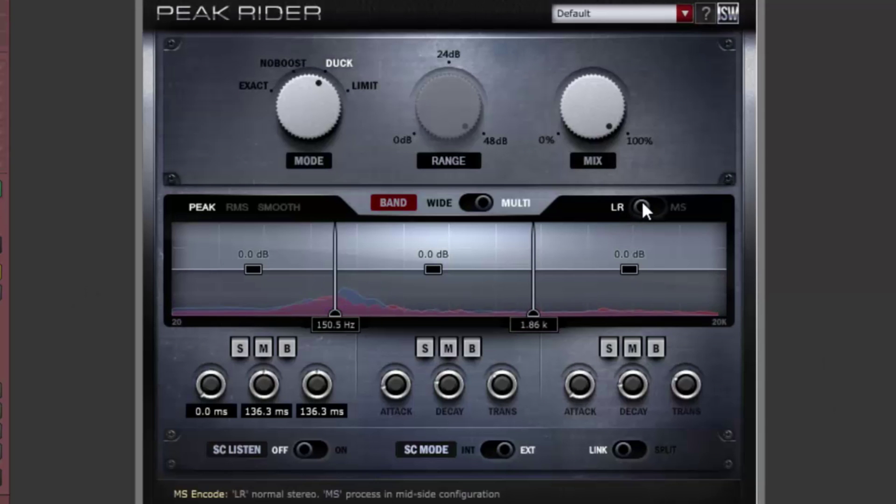
click(628, 455)
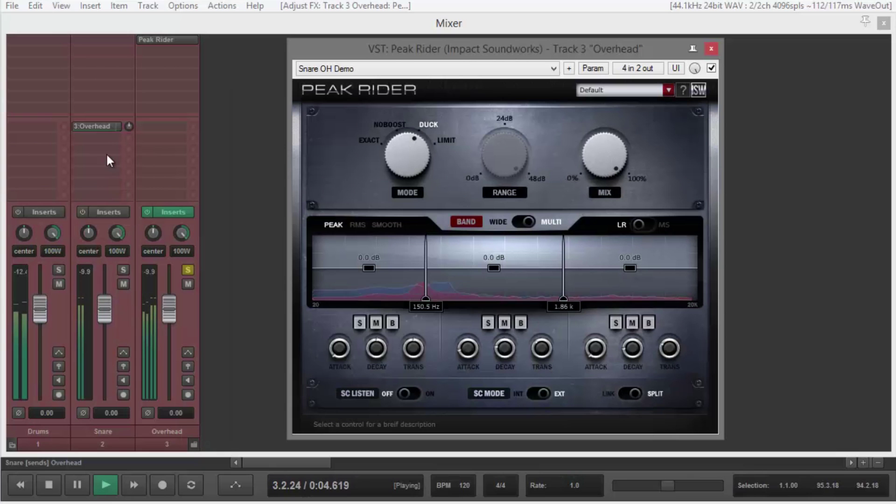
click(93, 125)
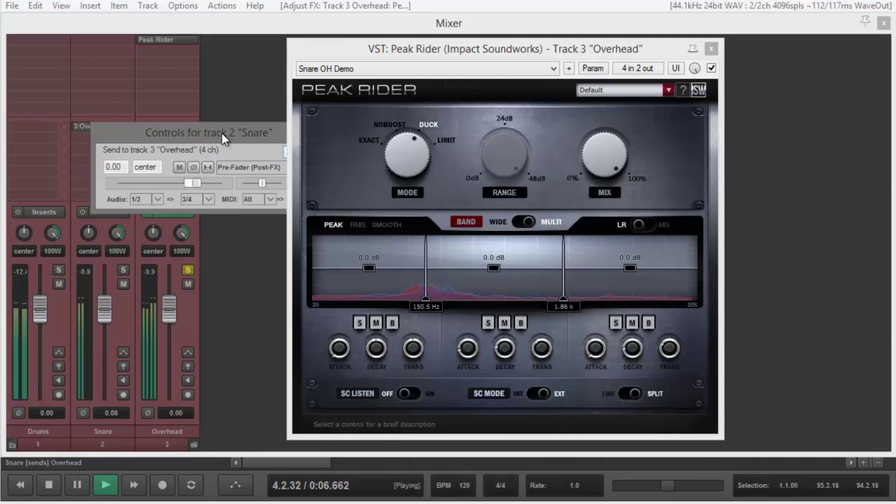
drag(222, 134, 157, 126)
drag(206, 179, 241, 172)
click(260, 128)
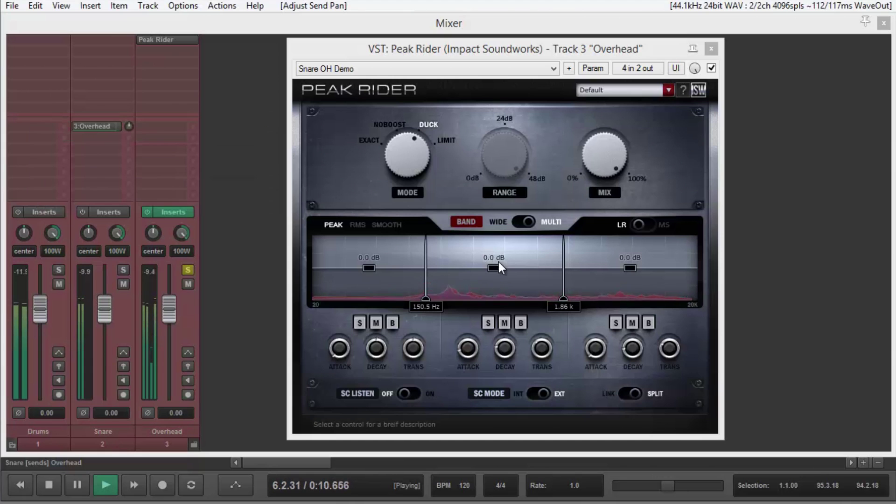
click(495, 267)
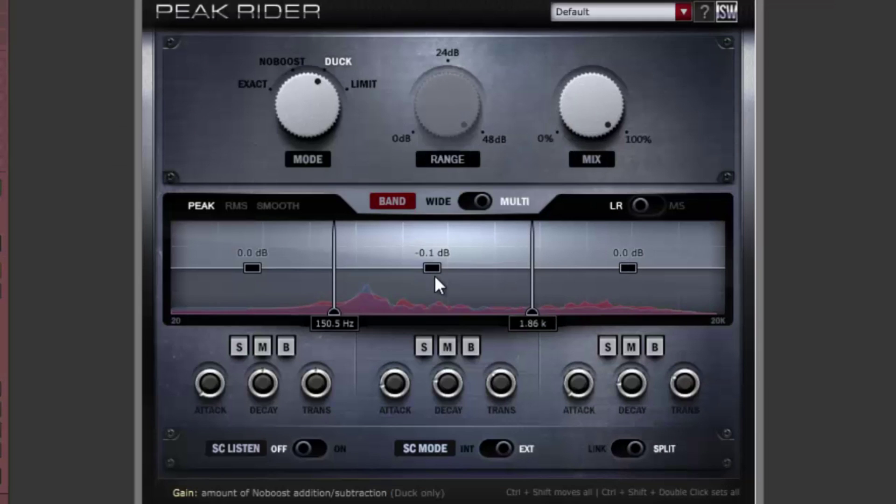
drag(434, 277, 436, 325)
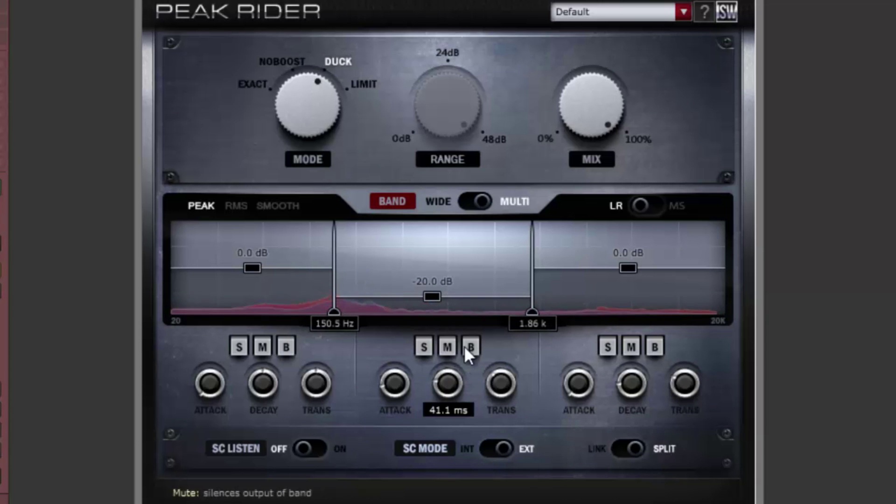
Step: Bypass the low and high bands and move the upper crossover to 2.14 k
click(654, 346)
click(286, 346)
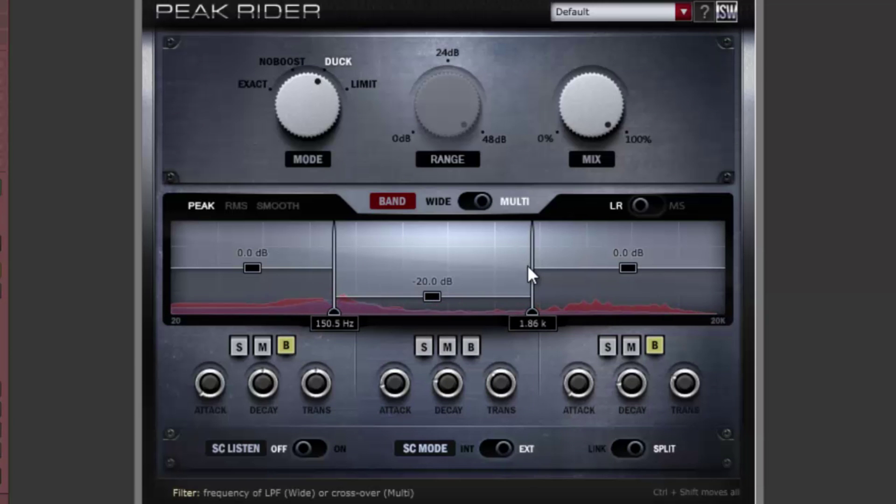
drag(528, 267, 403, 280)
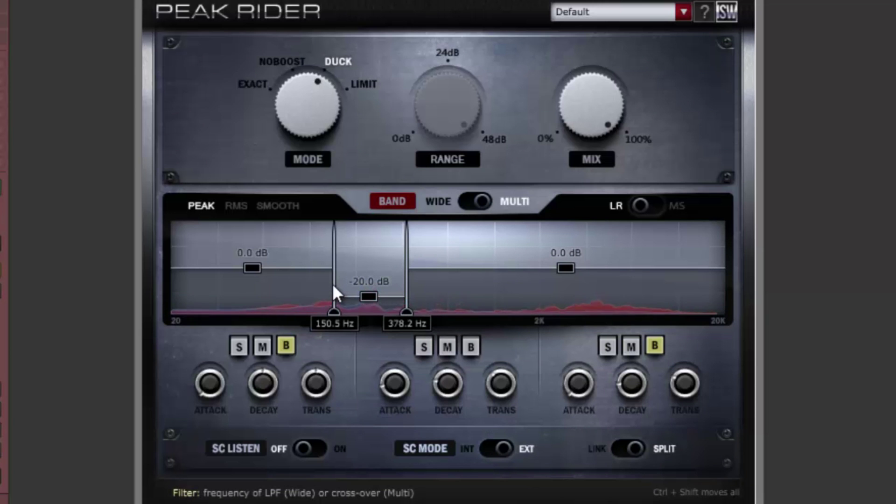
drag(404, 275, 541, 290)
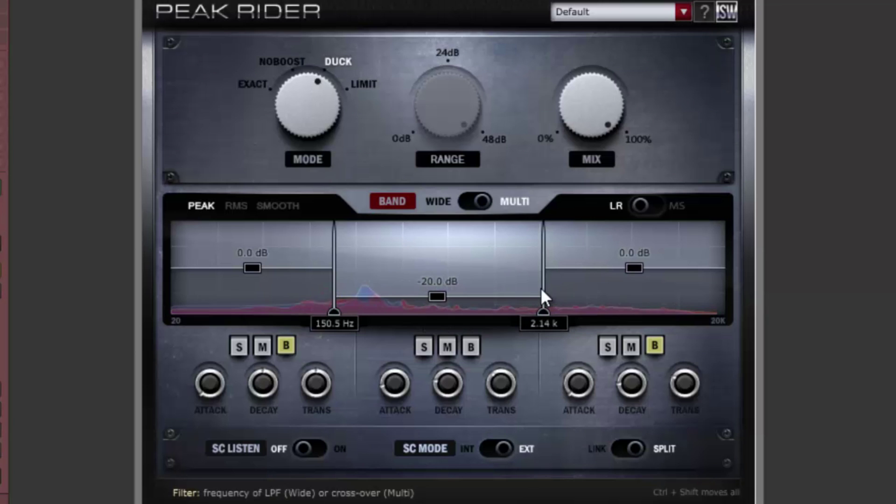
Step: Set the band Filter Slope to 24 dB in the display options, then return to the gain view
right_click(495, 269)
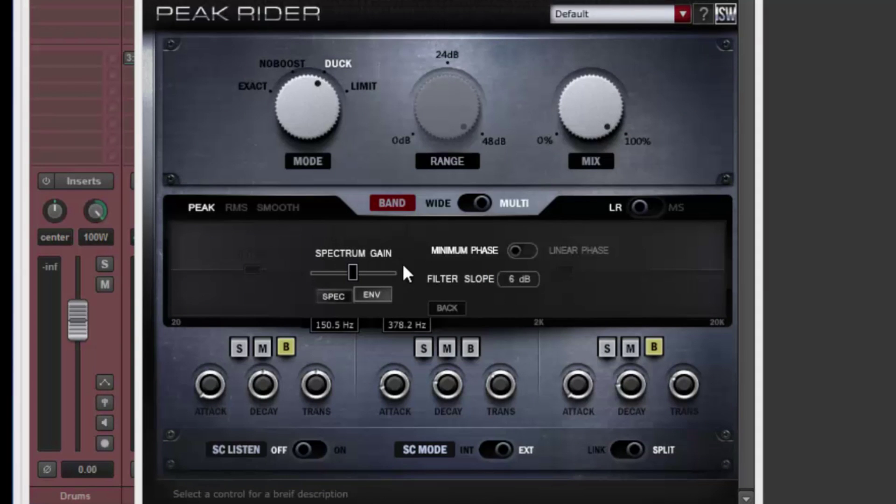
click(519, 280)
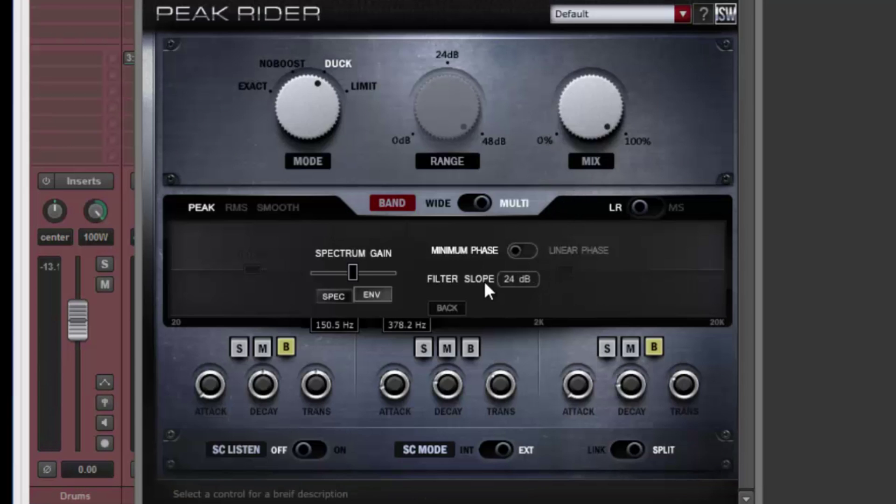
click(456, 308)
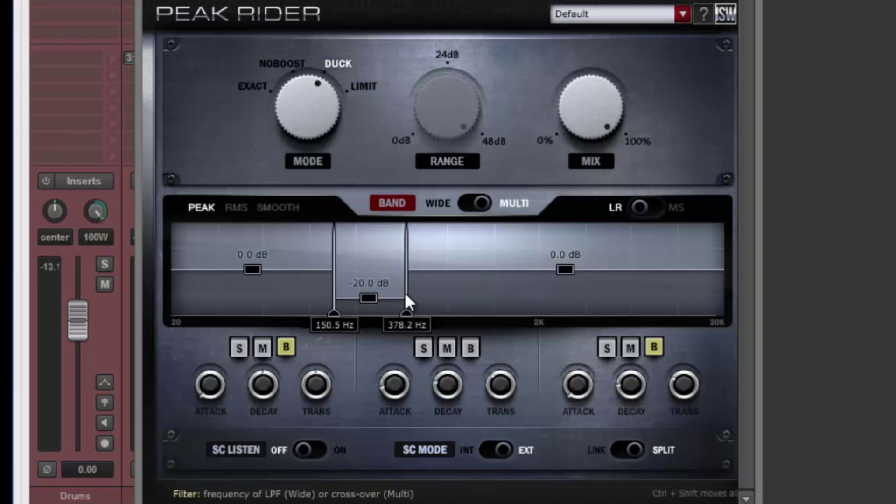
Step: Set the upper crossover to 2.14 kHz and return the Snare send's pan to center
drag(404, 292, 542, 283)
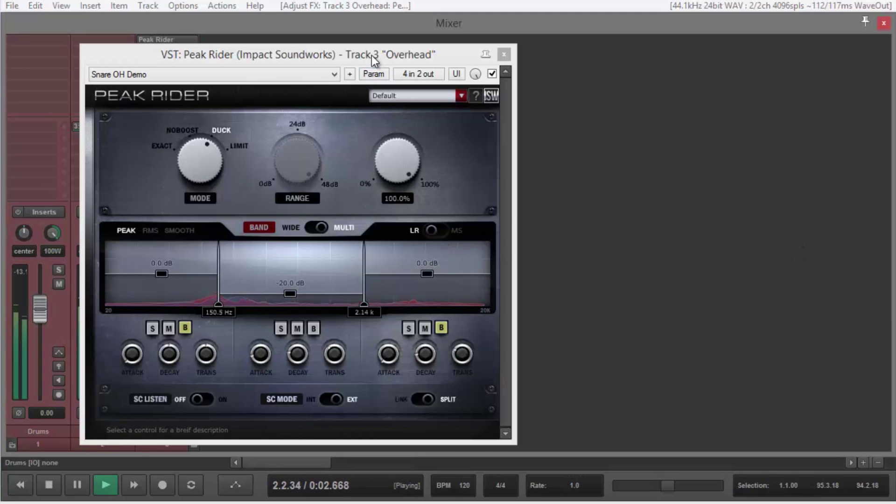
drag(372, 55, 518, 49)
click(95, 125)
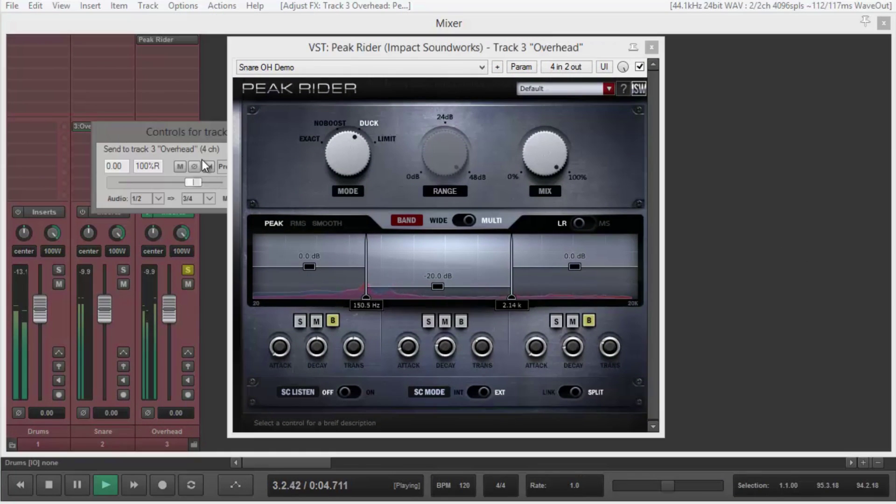
drag(168, 126, 92, 125)
drag(192, 177, 206, 177)
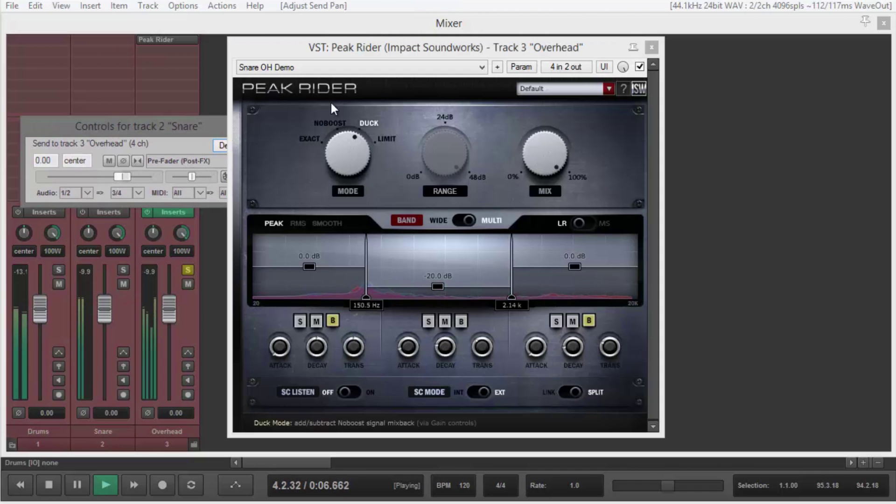
drag(170, 127, 158, 127)
click(200, 134)
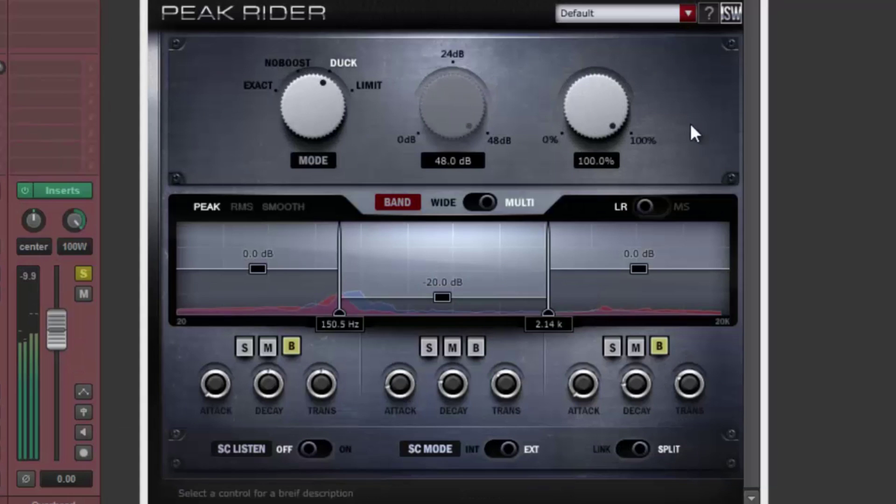
Step: Switch Peak Rider to MS and boost the mid band's gain to 5.4 dB
click(658, 209)
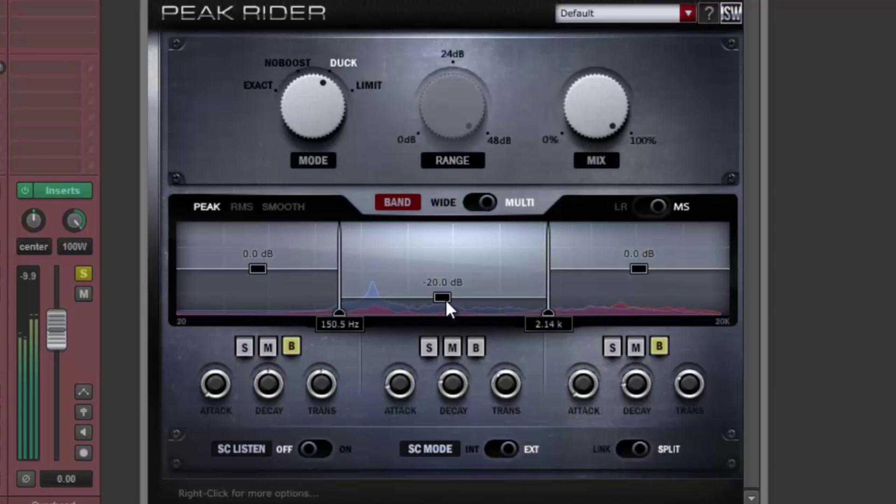
drag(441, 295, 438, 162)
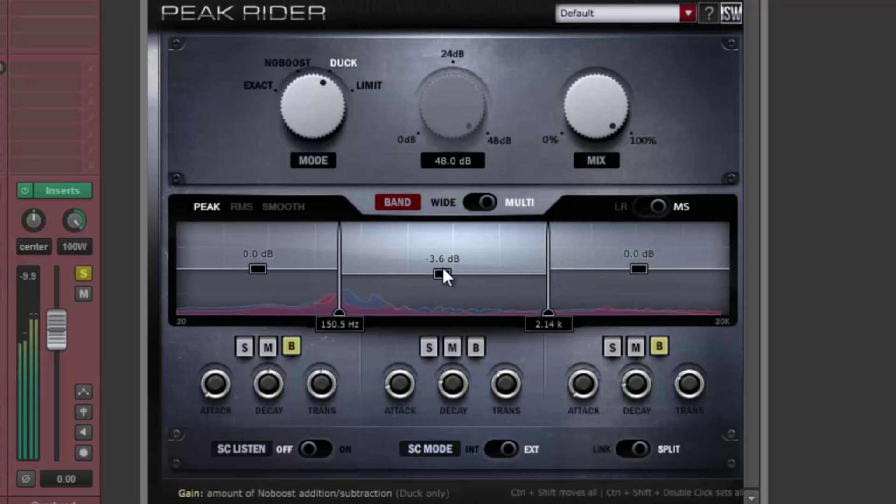
drag(443, 270, 455, 178)
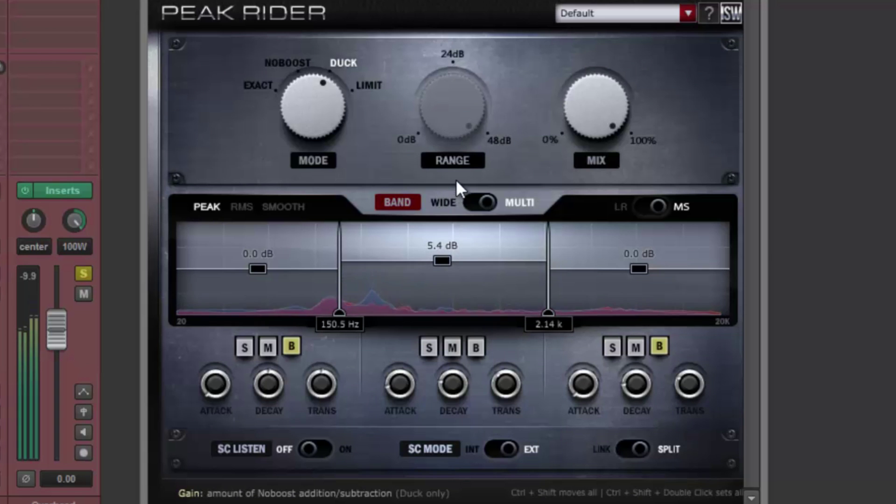
Step: Reset the mid band's gain to 0.0 dB and duplicate the Snare track
double_click(443, 263)
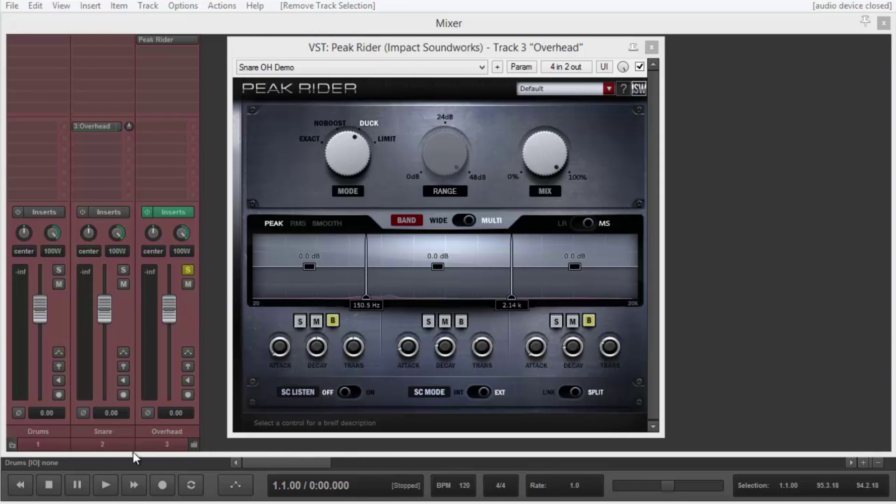
click(102, 430)
right_click(102, 431)
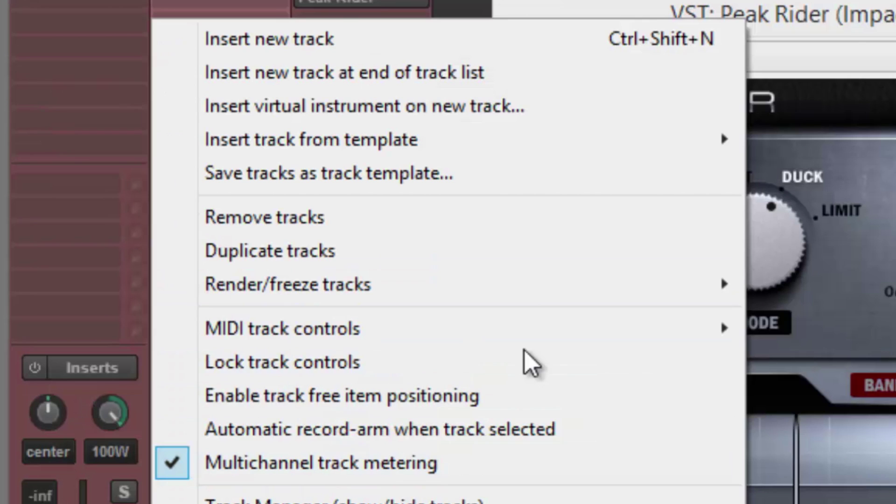
click(390, 261)
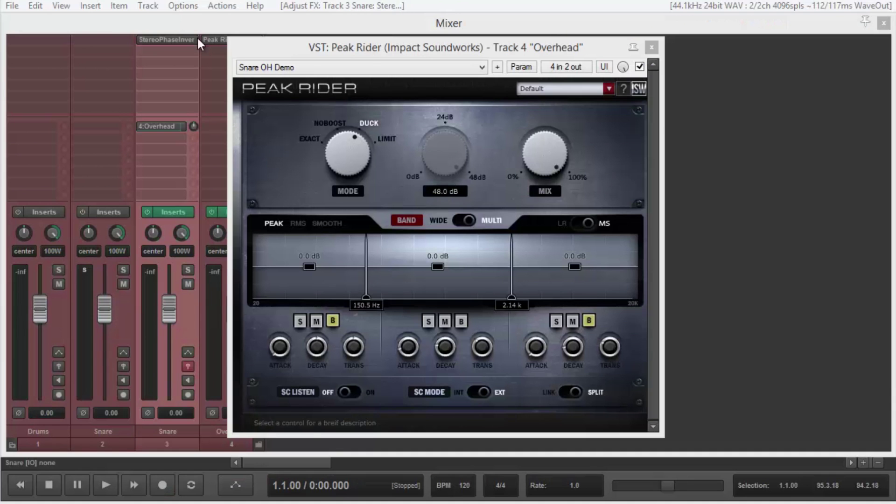
Step: Set the duplicate Snare's StereoPhaseInvert Phase Mode to Invert Right
click(159, 40)
click(362, 140)
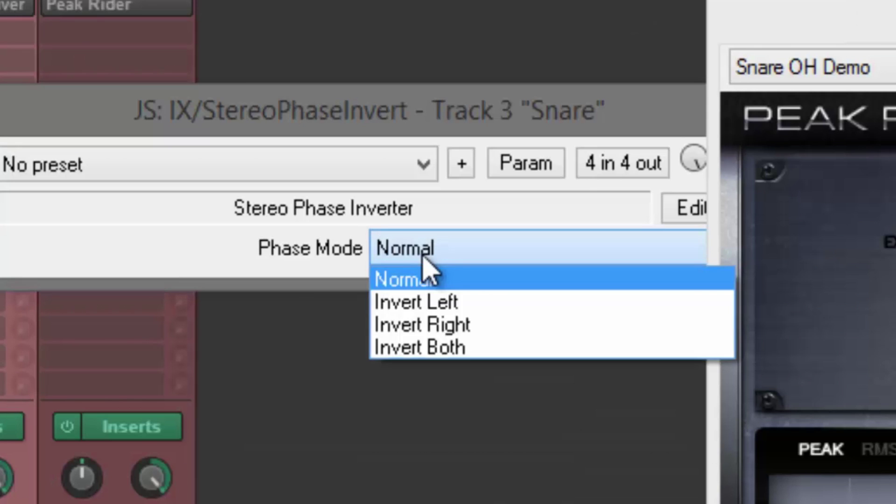
click(427, 328)
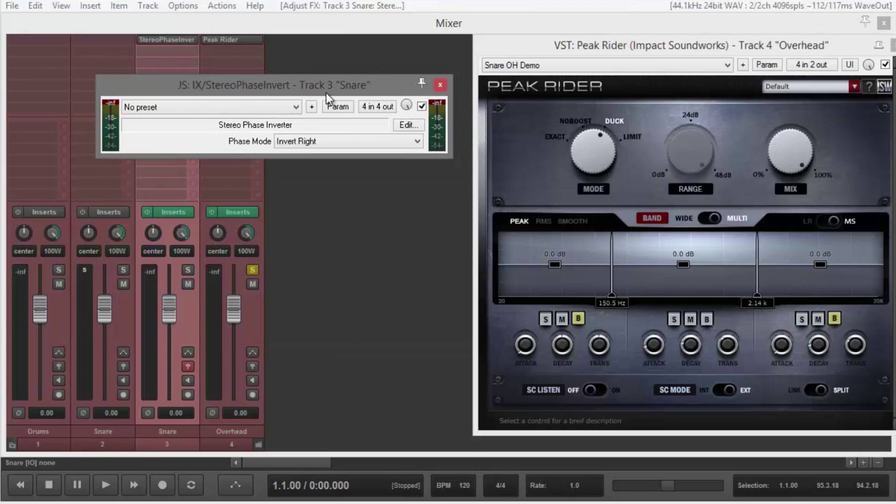
click(440, 86)
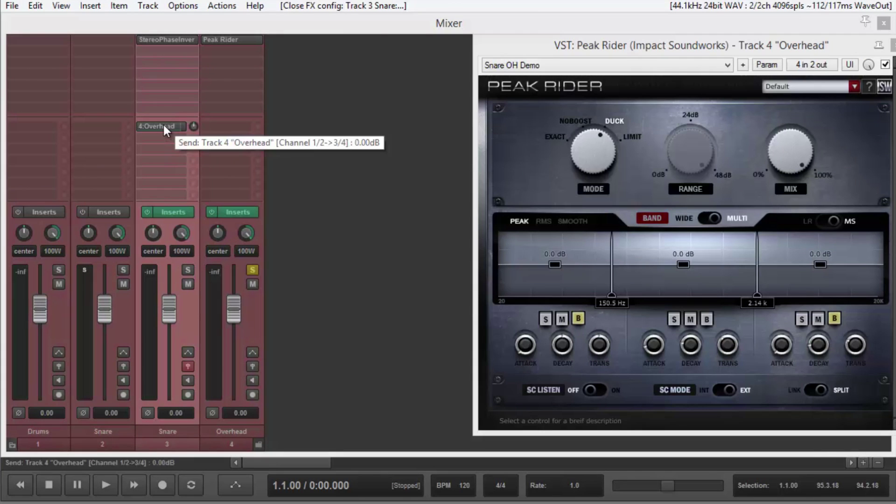